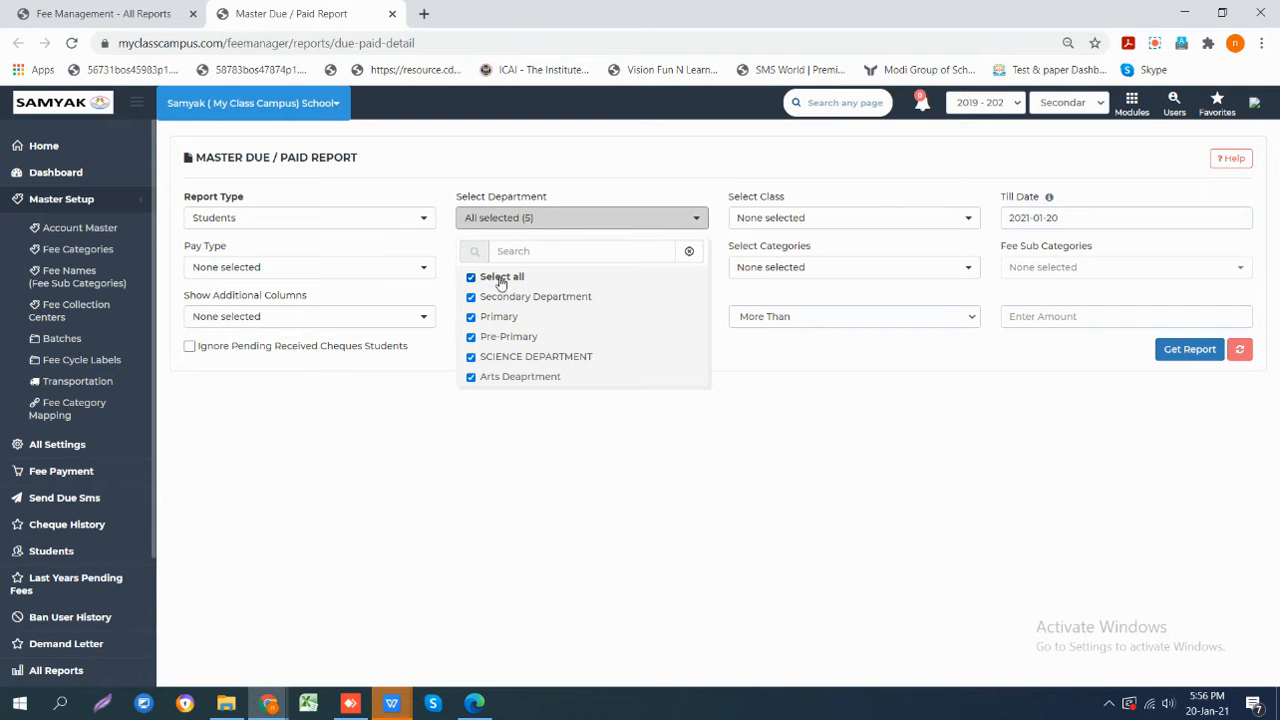
Step: Restrict the report's department filter to Secondary Department only
{"action": "left_click", "coordinate": [500, 280]}
{"action": "left_click", "coordinate": [495, 298]}
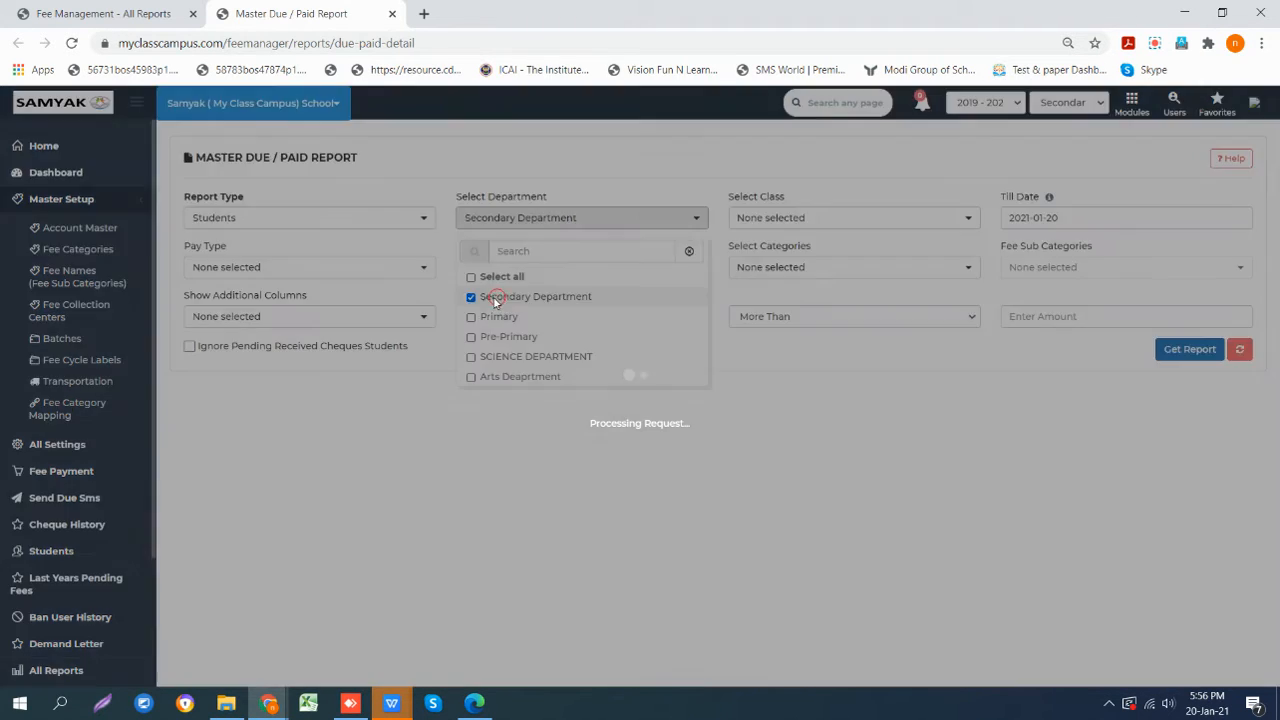
{"action": "left_click", "coordinate": [437, 250]}
Step: Choose the classes 9th a, 9th b and 9th c for the report
{"action": "left_click", "coordinate": [788, 220]}
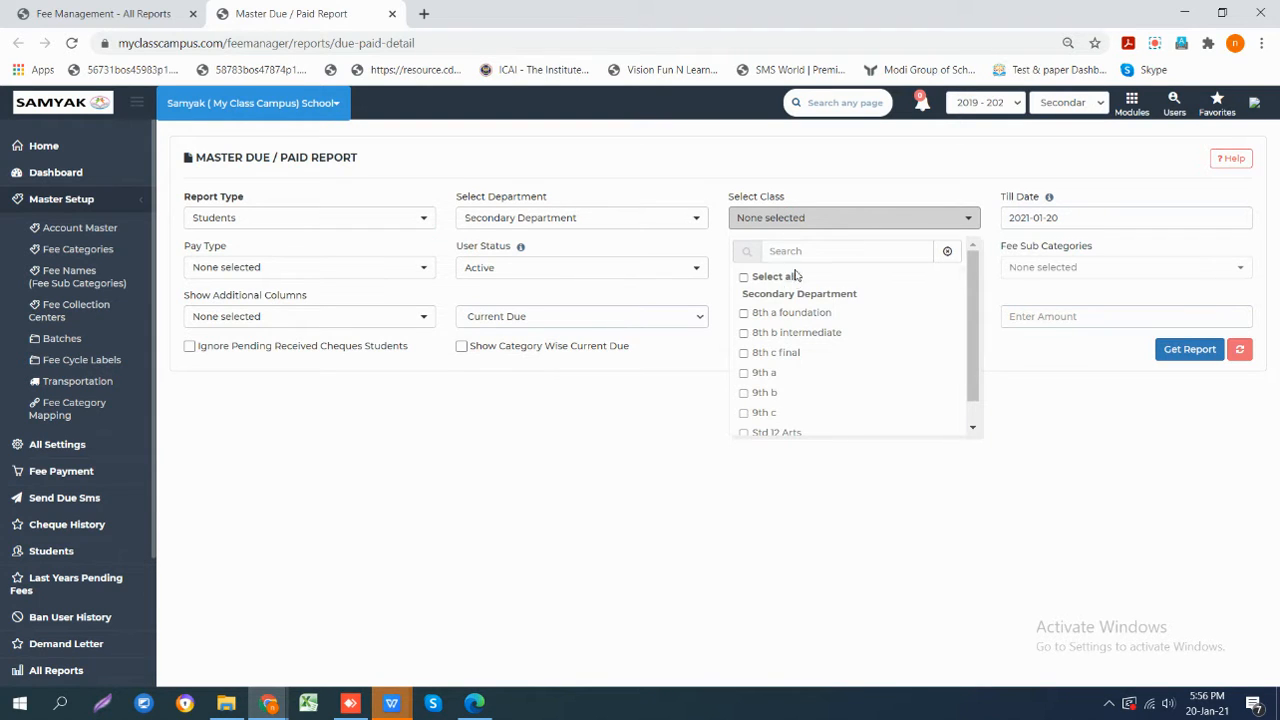
{"action": "left_click", "coordinate": [783, 313]}
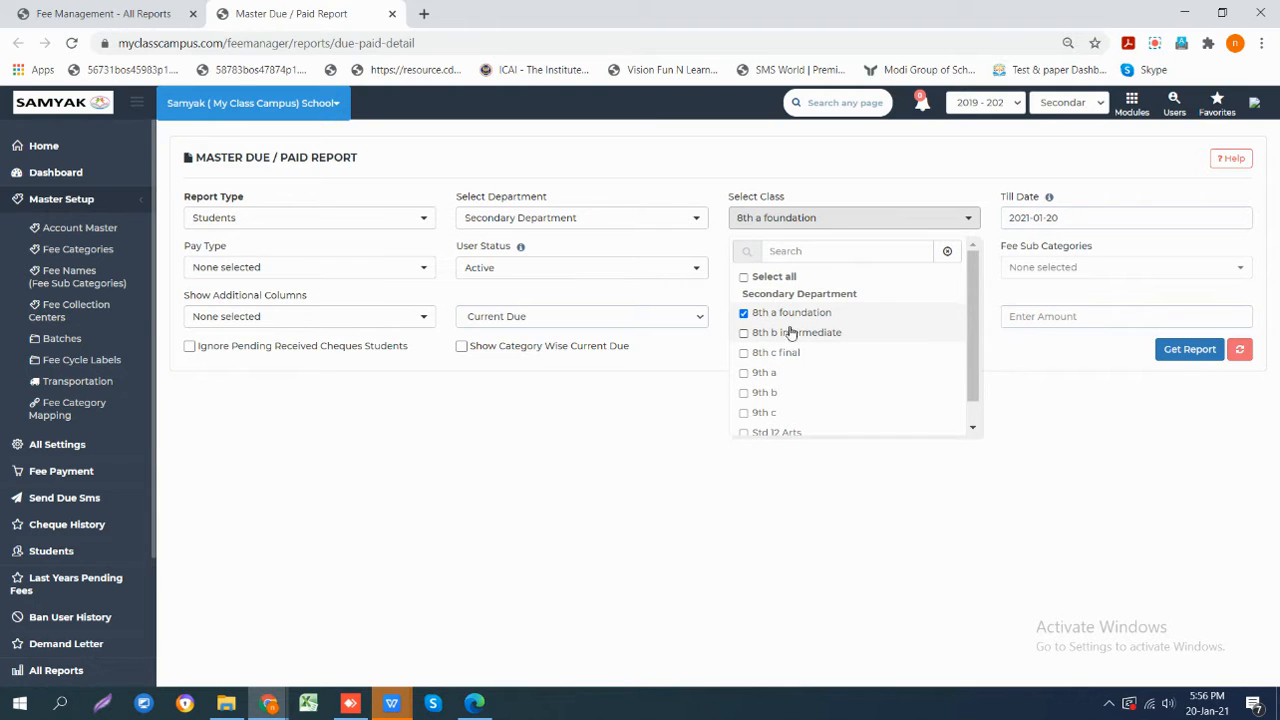
{"action": "left_click", "coordinate": [785, 313]}
{"action": "left_click", "coordinate": [784, 370]}
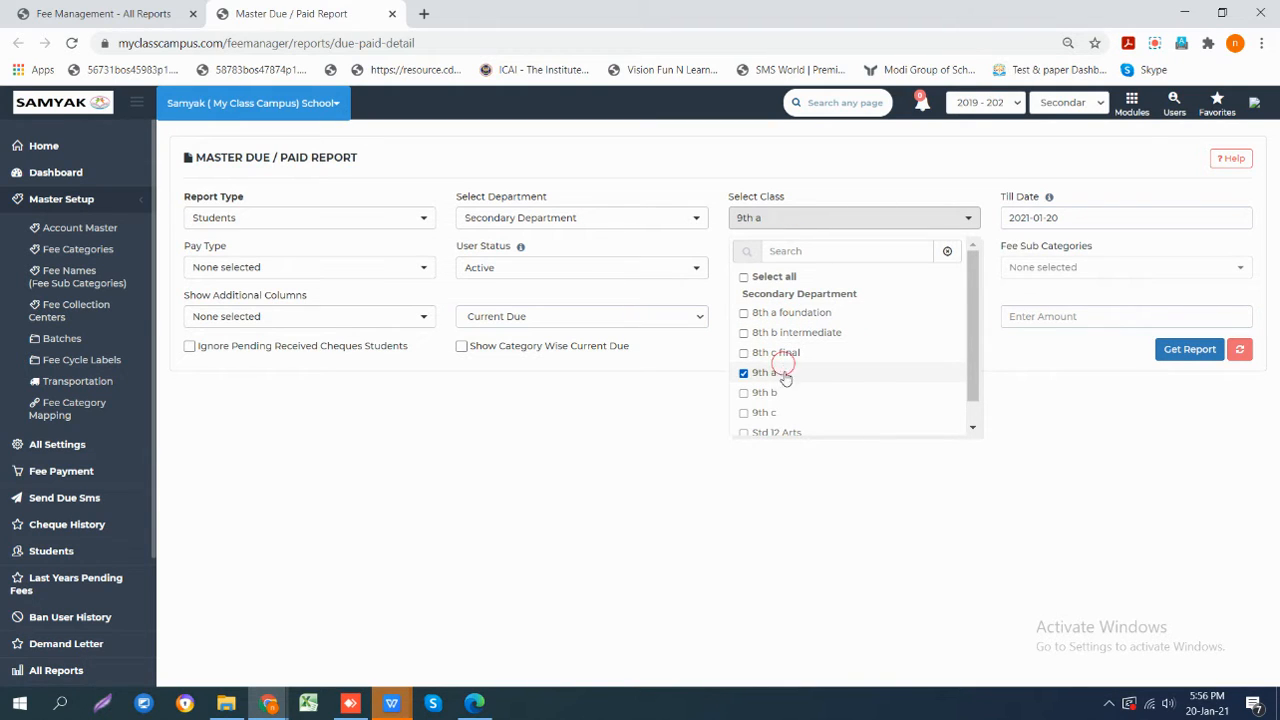
{"action": "left_click", "coordinate": [781, 393]}
{"action": "left_click", "coordinate": [782, 413]}
{"action": "left_click", "coordinate": [708, 366]}
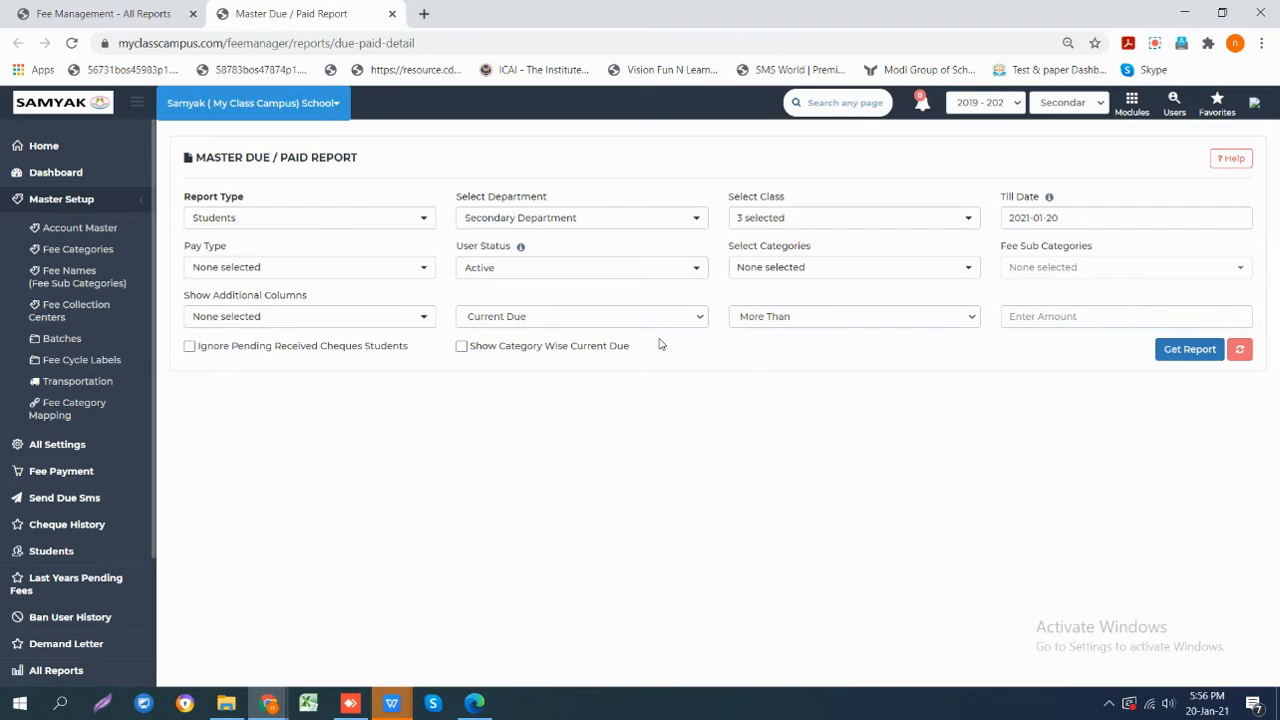
{"action": "left_click", "coordinate": [385, 276]}
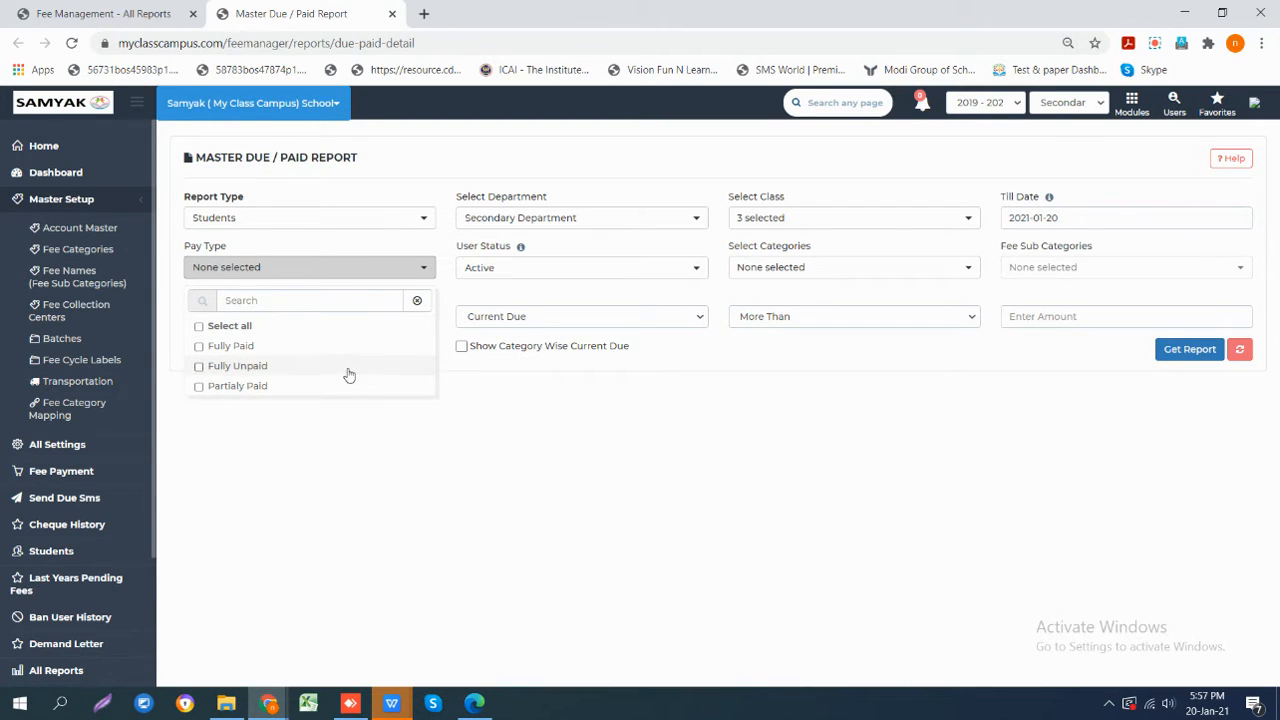
{"action": "left_click", "coordinate": [458, 292]}
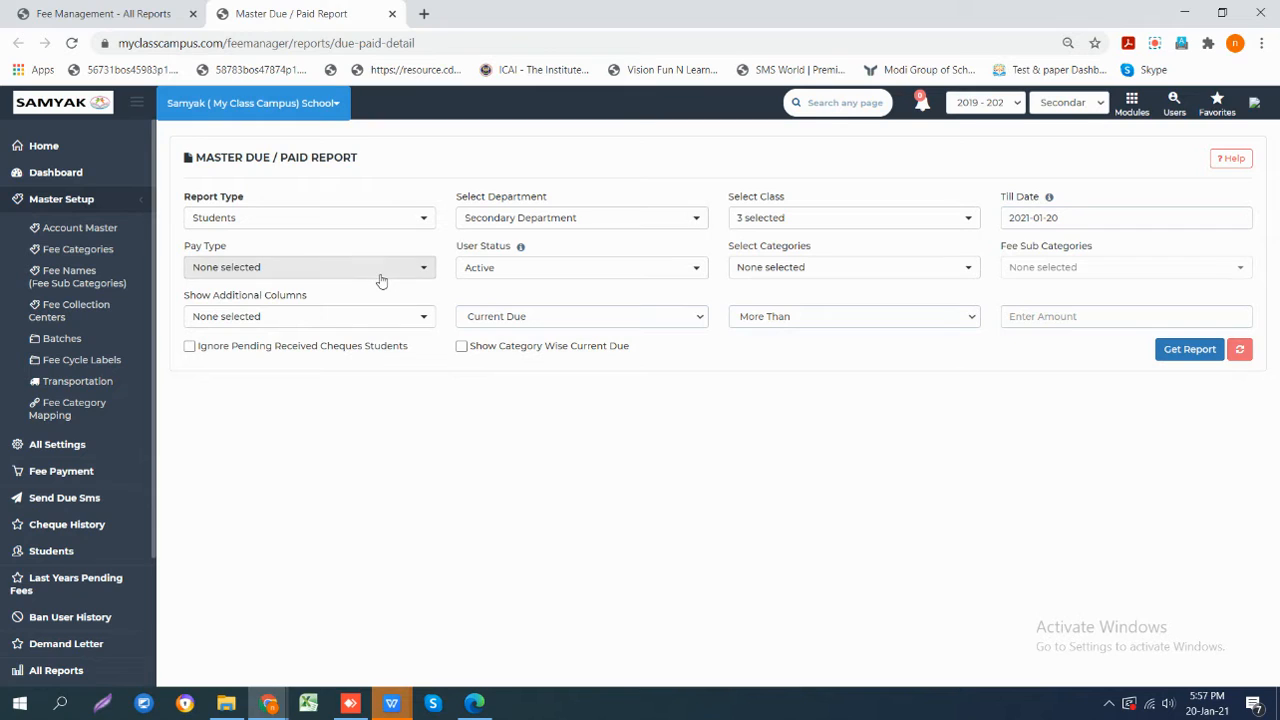
{"action": "left_click", "coordinate": [837, 267]}
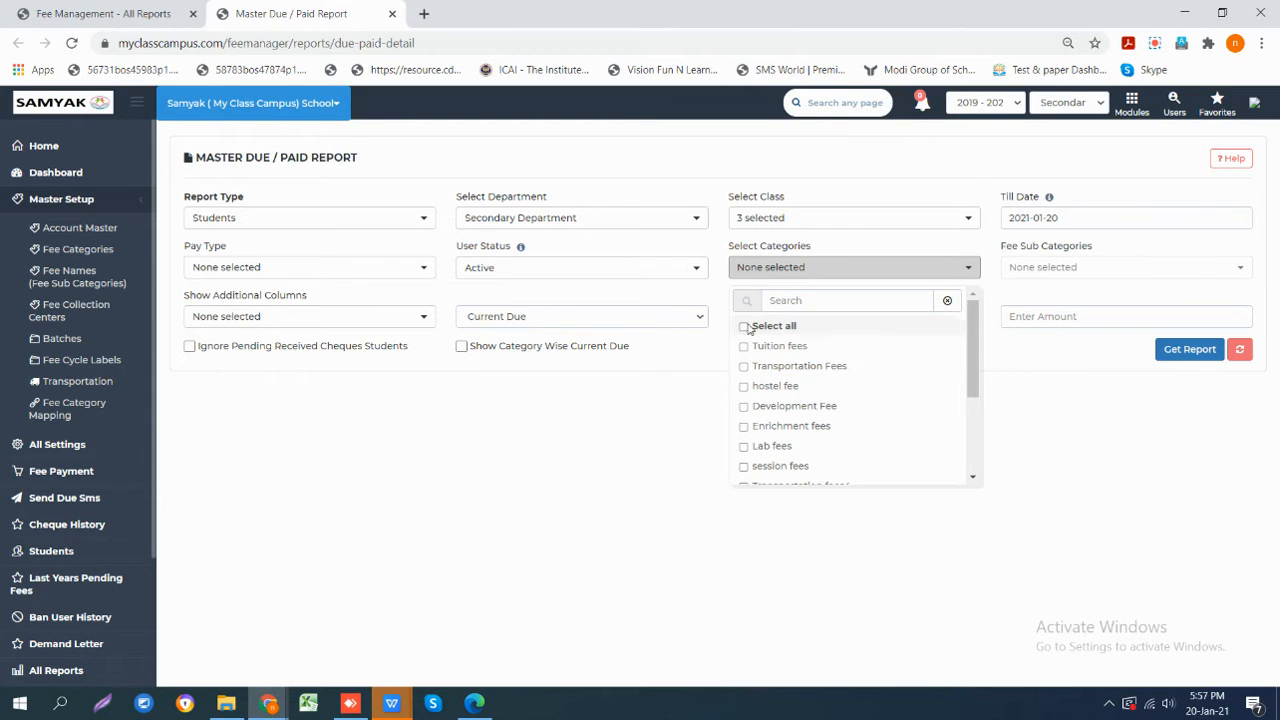
{"action": "left_click", "coordinate": [717, 296]}
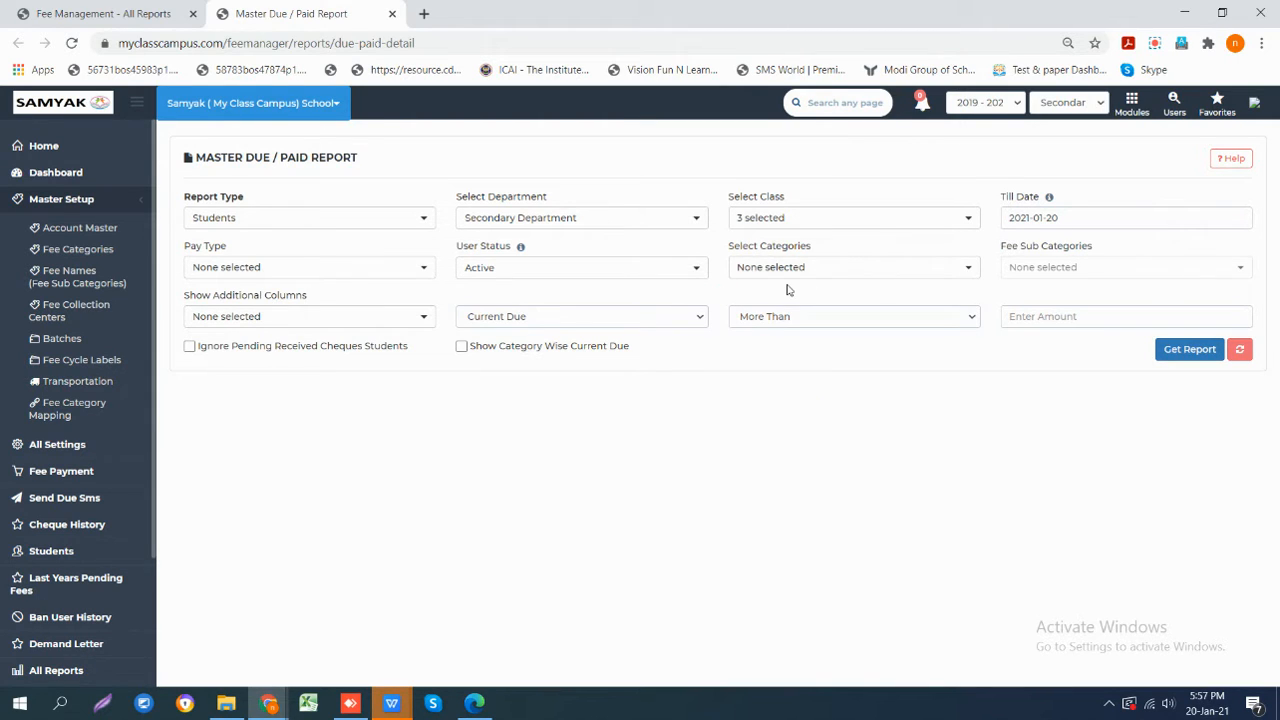
Step: Generate the master due/paid report and review its fee categories and student rows
{"action": "left_click", "coordinate": [1168, 352]}
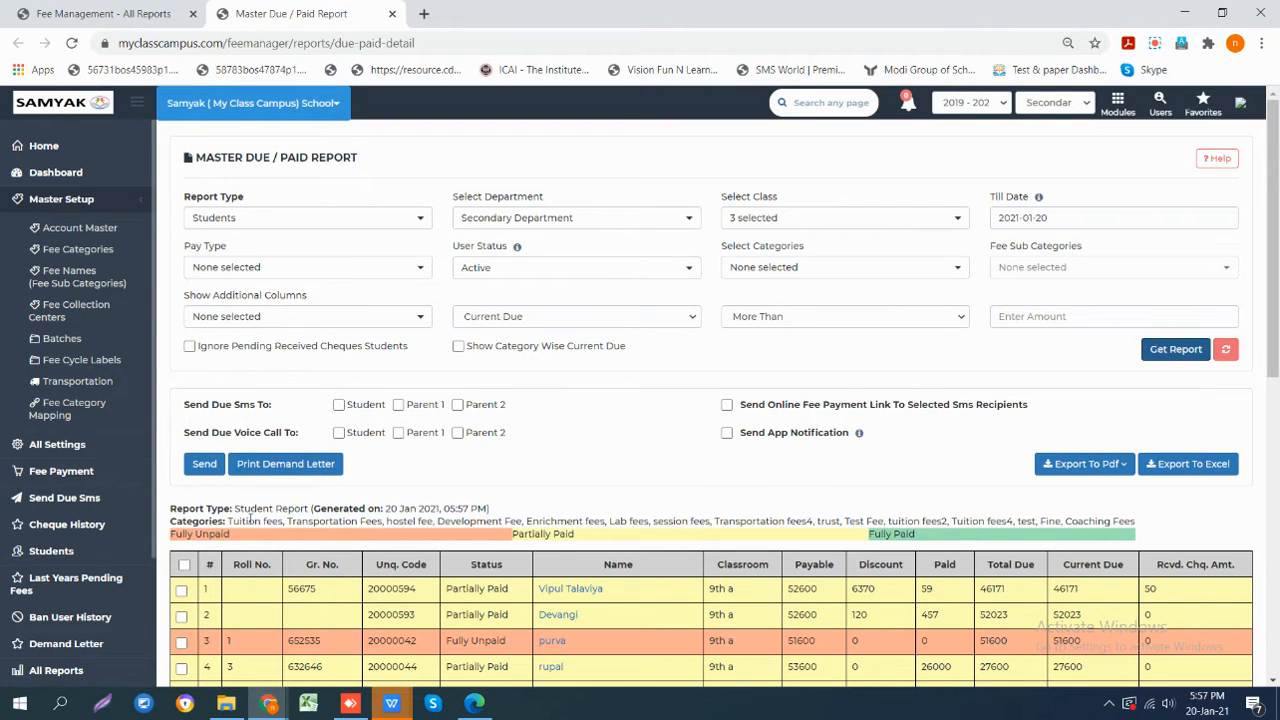
{"action": "left_click_drag", "start_coordinate": [225, 521], "coordinate": [354, 522]}
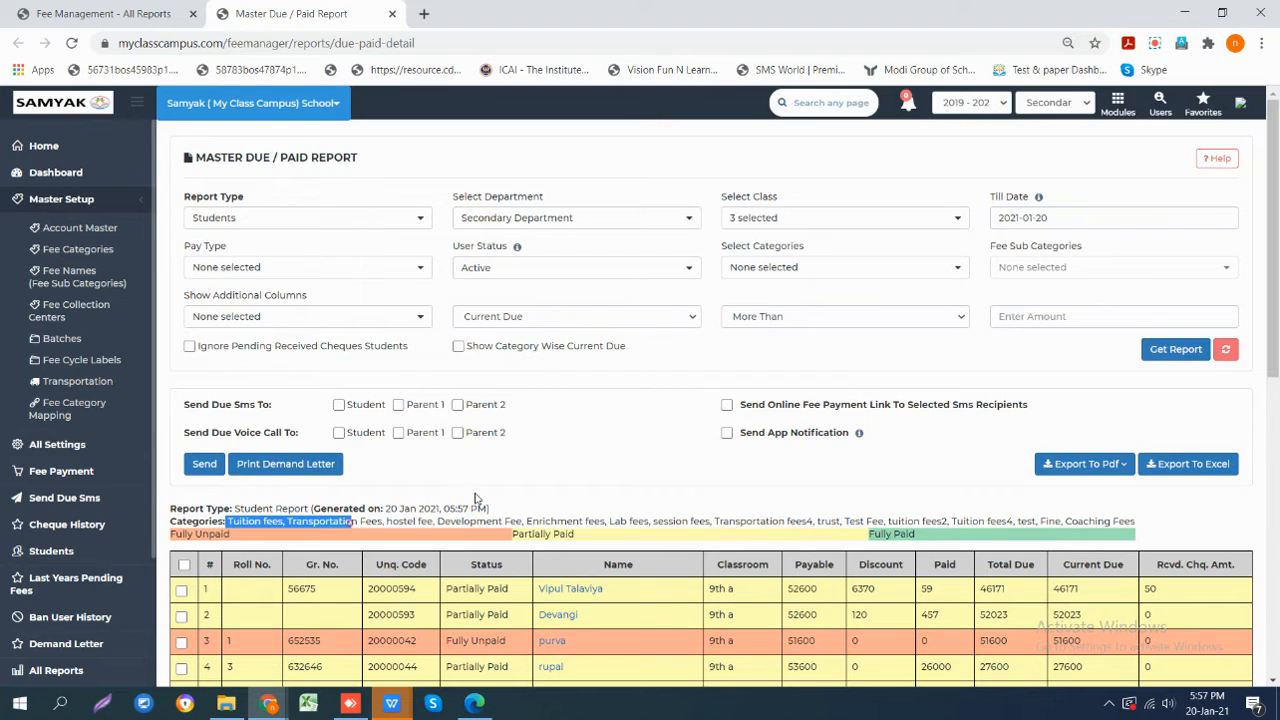
{"action": "left_click", "coordinate": [522, 510]}
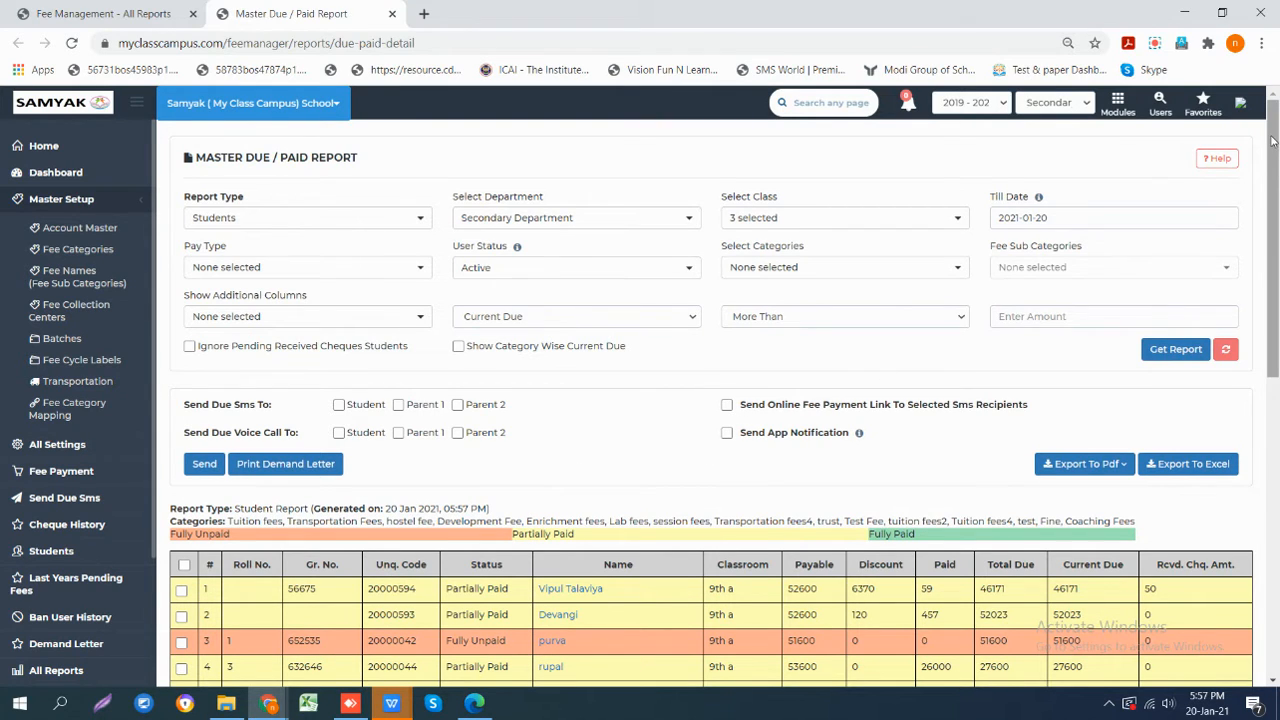
{"action": "left_click_drag", "start_coordinate": [1273, 140], "coordinate": [1277, 295]}
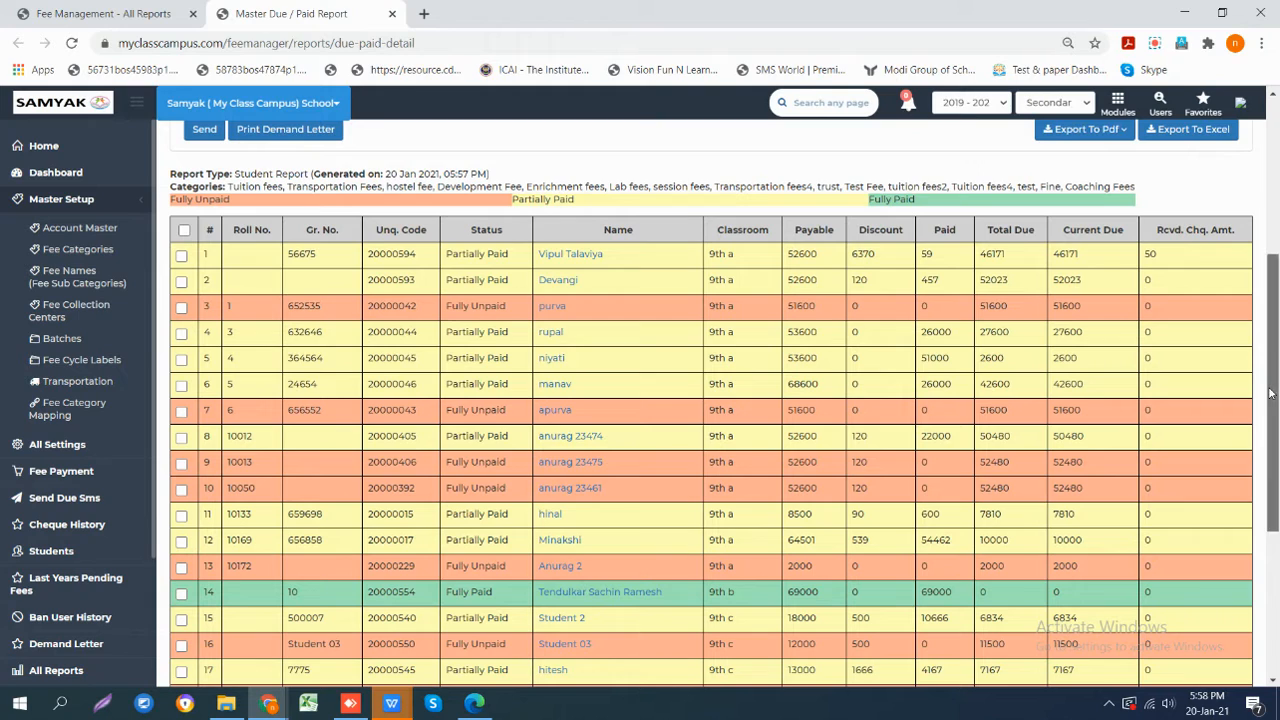
{"action": "left_click_drag", "start_coordinate": [1270, 405], "coordinate": [1267, 294]}
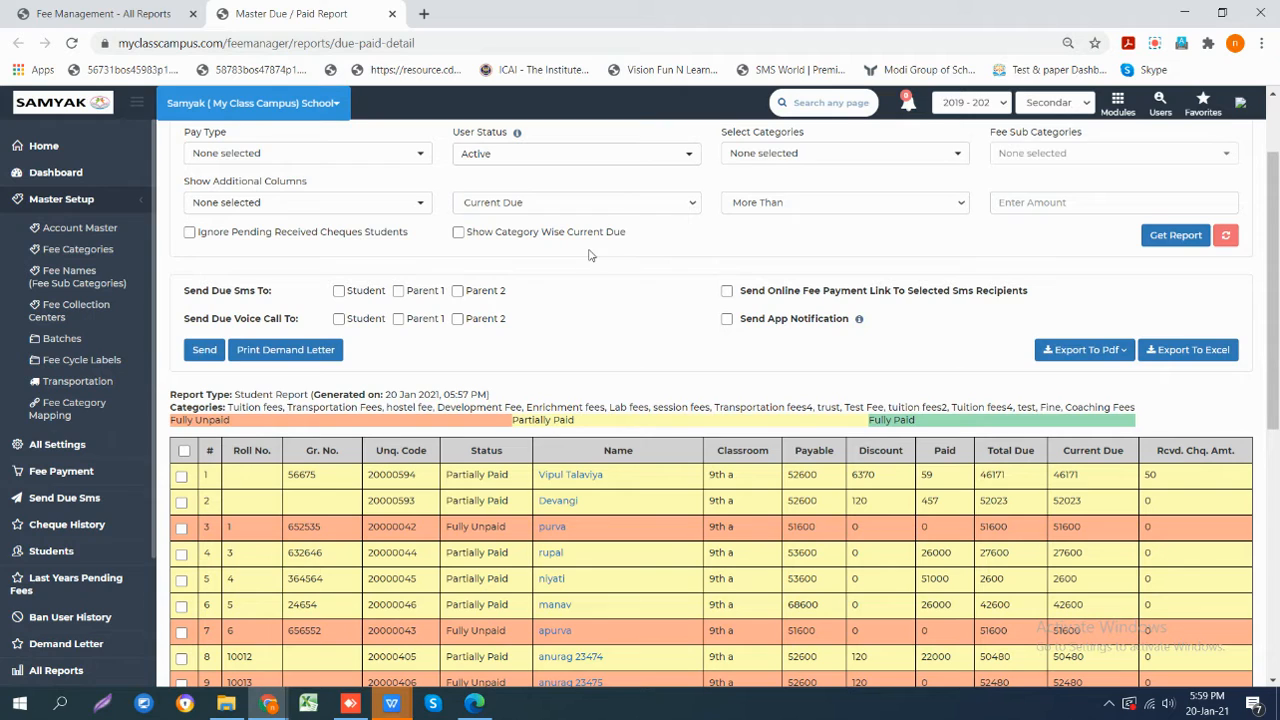
{"action": "left_click", "coordinate": [524, 208]}
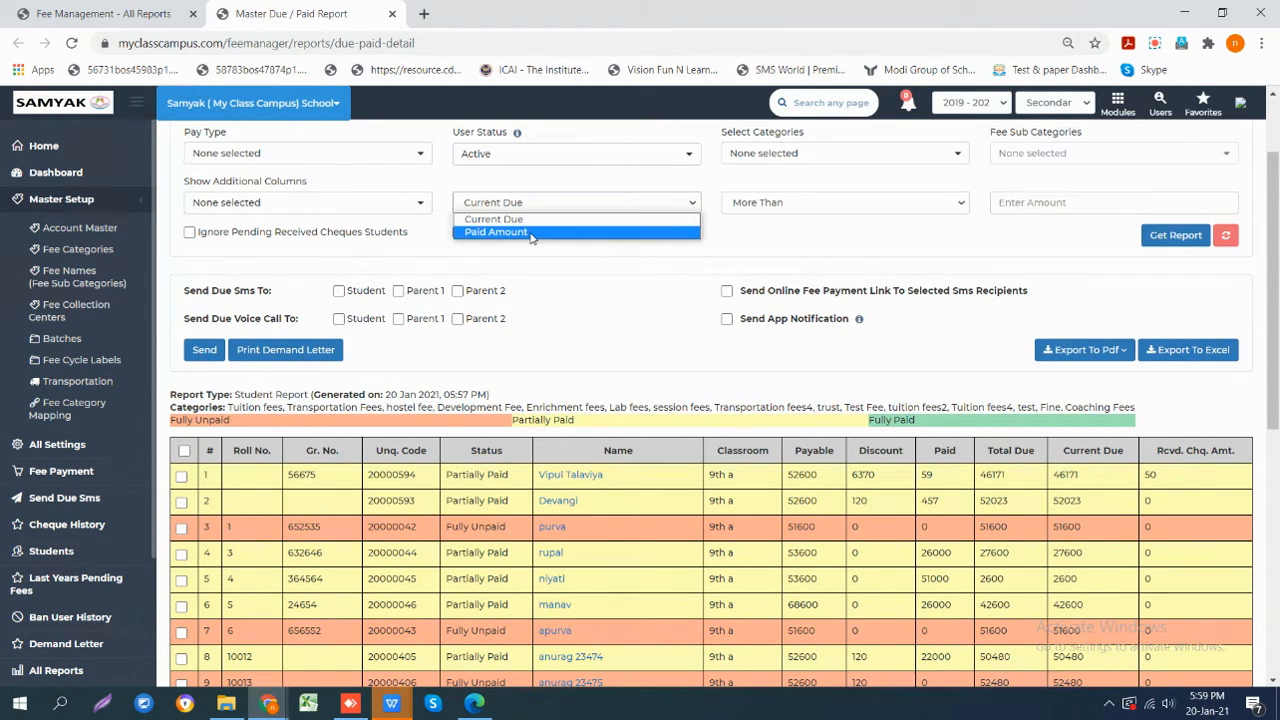
{"action": "left_click", "coordinate": [533, 233]}
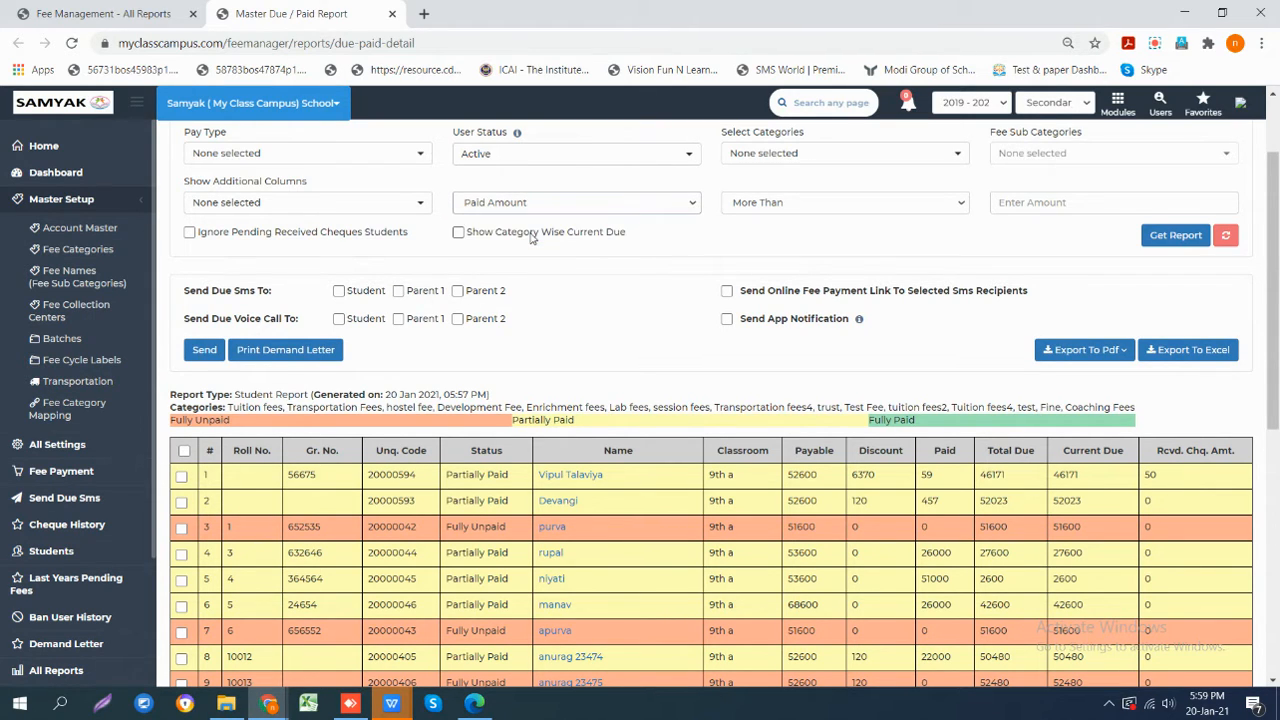
{"action": "left_click", "coordinate": [625, 204]}
{"action": "left_click", "coordinate": [591, 216]}
Step: Regenerate the report for students whose current due is more than 500
{"action": "left_click", "coordinate": [757, 206]}
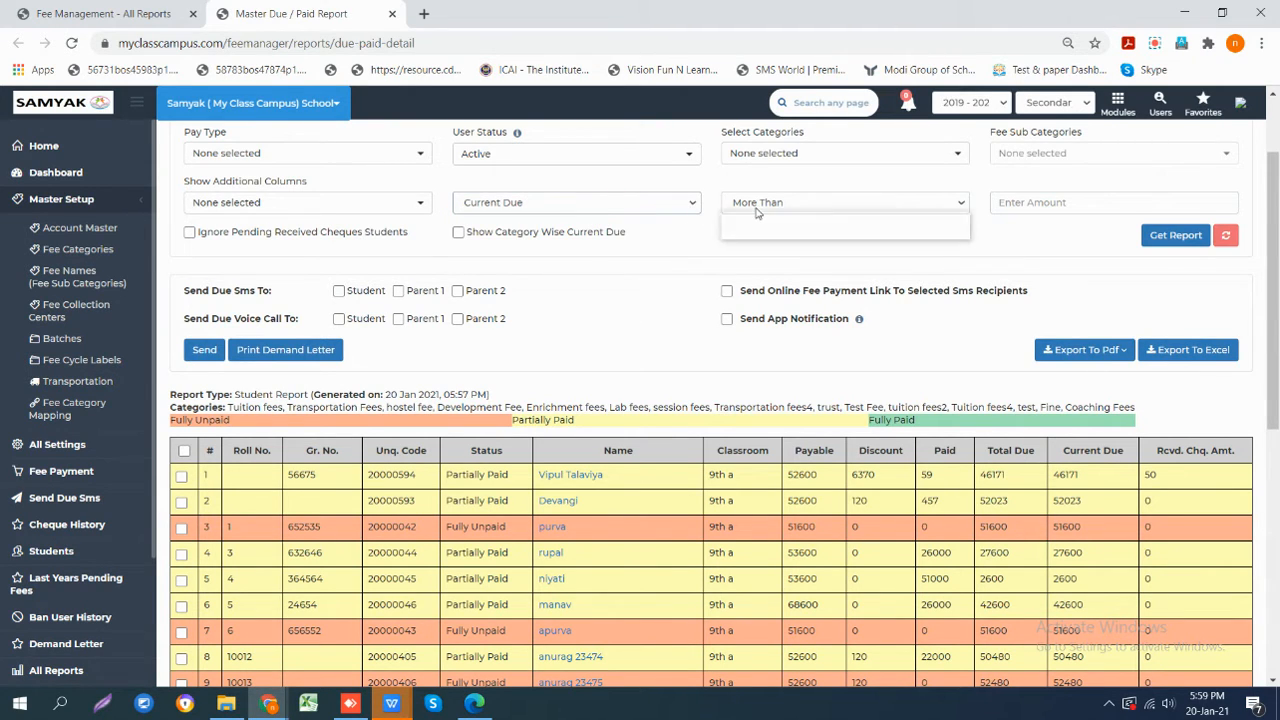
{"action": "left_click", "coordinate": [1014, 203]}
{"action": "type", "text": "500"}
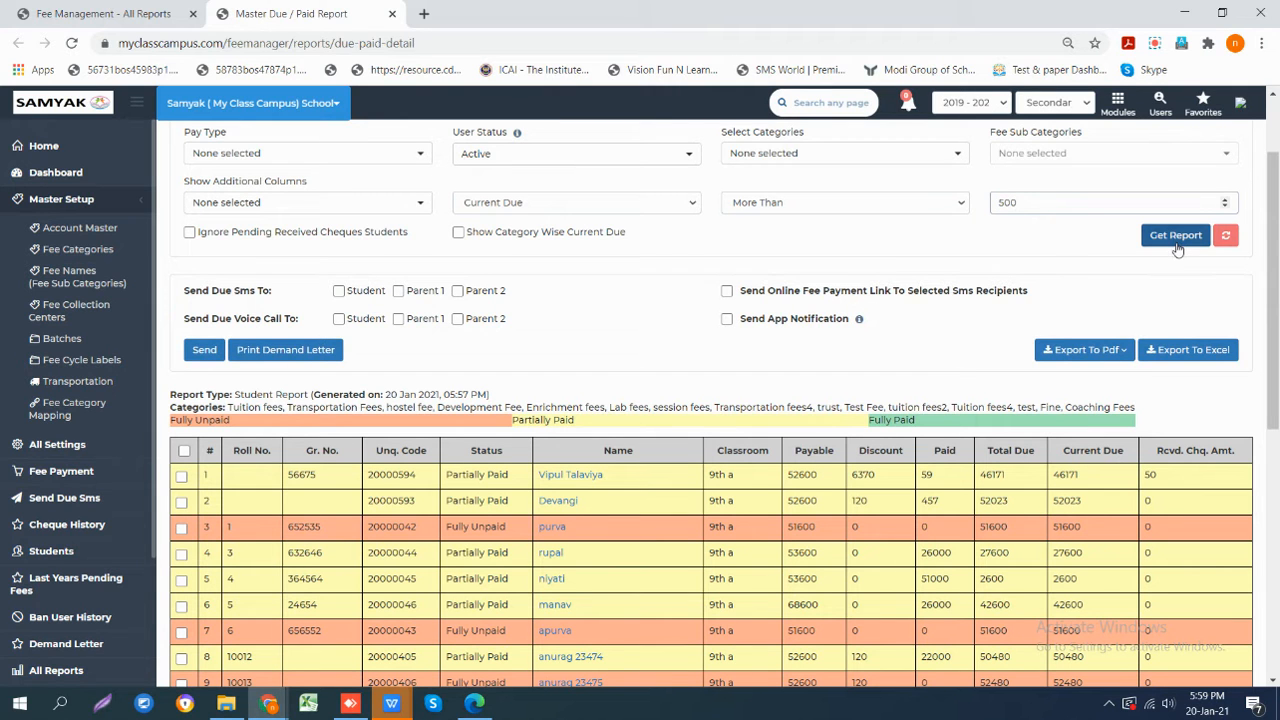
{"action": "left_click", "coordinate": [1177, 245]}
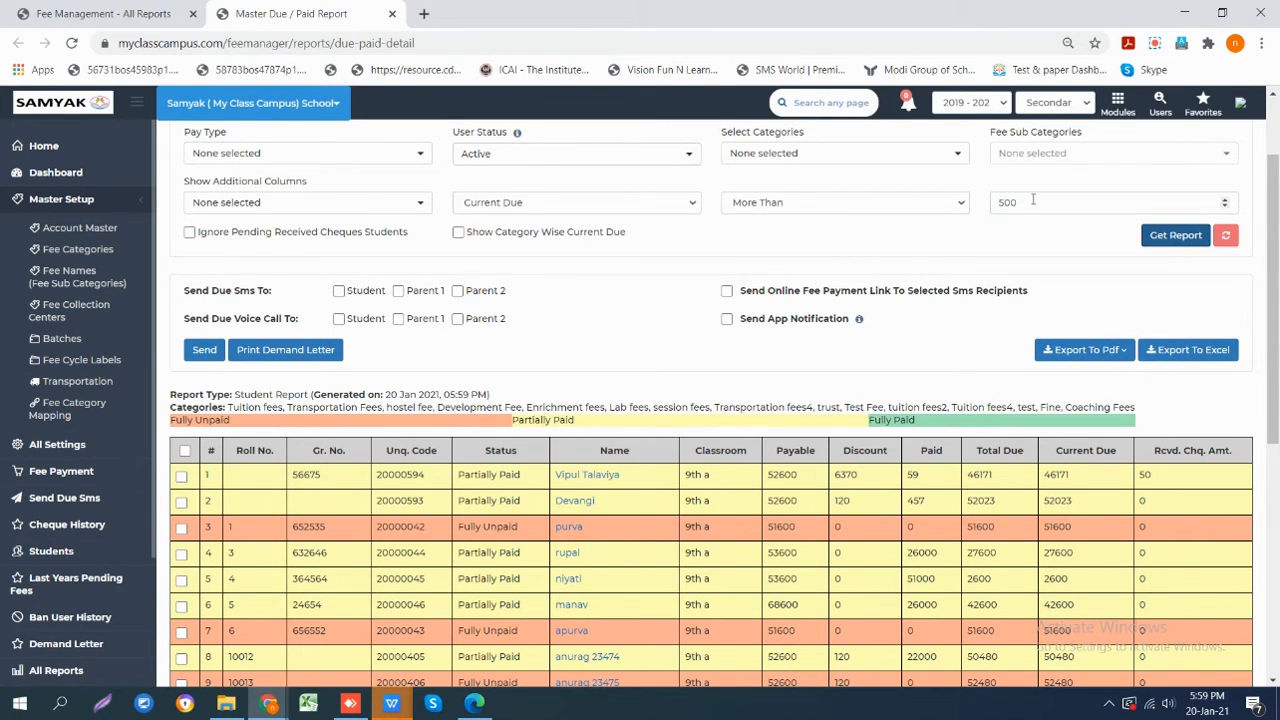
Step: Switch the amount filter to Paid Amount, keeping More Than 500, and regenerate the report
{"action": "left_click", "coordinate": [598, 202]}
{"action": "left_click", "coordinate": [595, 231]}
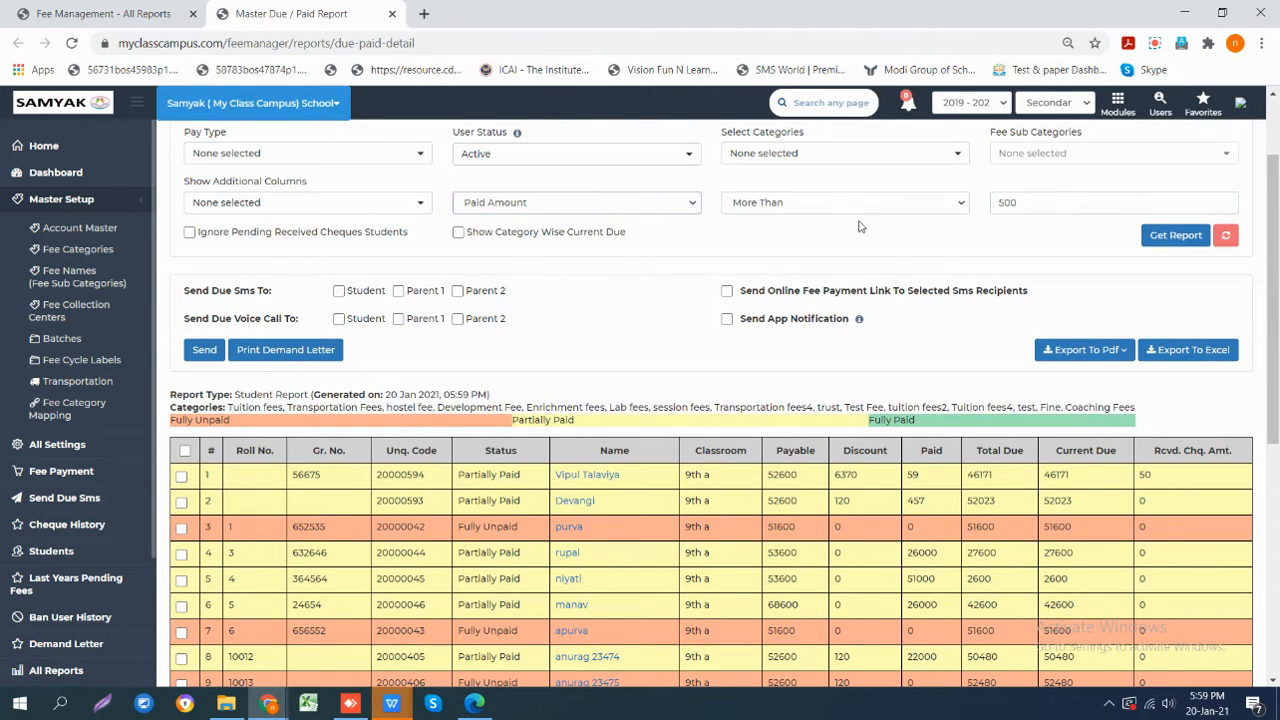
{"action": "left_click", "coordinate": [1165, 236]}
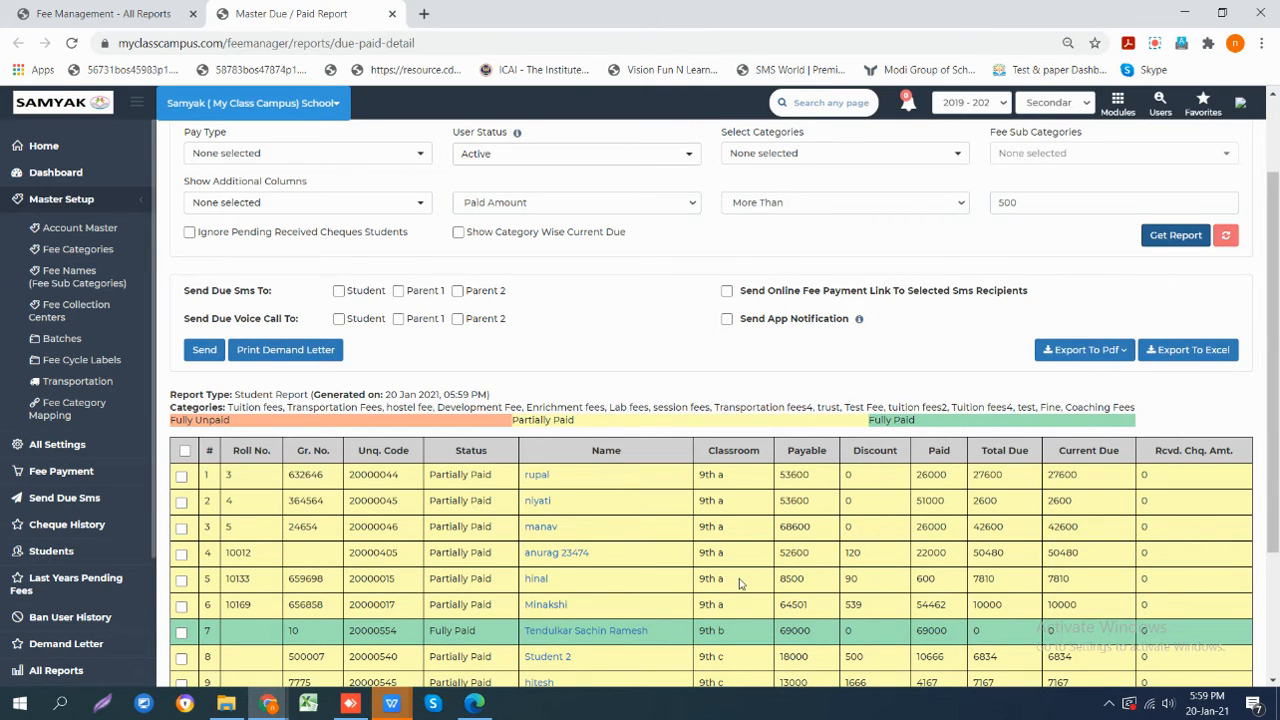
Step: Clear the filter amount and regenerate the report for all students in the chosen classes
{"action": "left_click", "coordinate": [1069, 207]}
{"action": "key", "text": "BackSpace"}
{"action": "key", "text": "BackSpace"}
{"action": "key", "text": "BackSpace"}
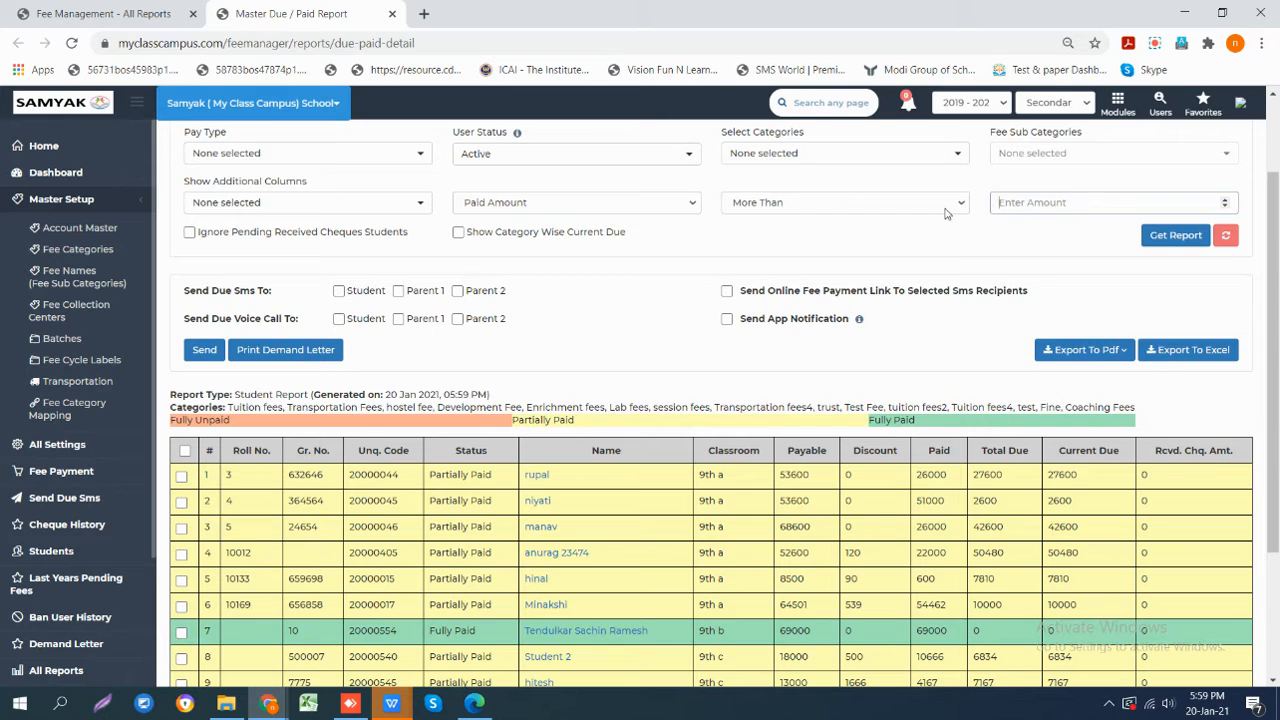
{"action": "left_click", "coordinate": [1172, 236]}
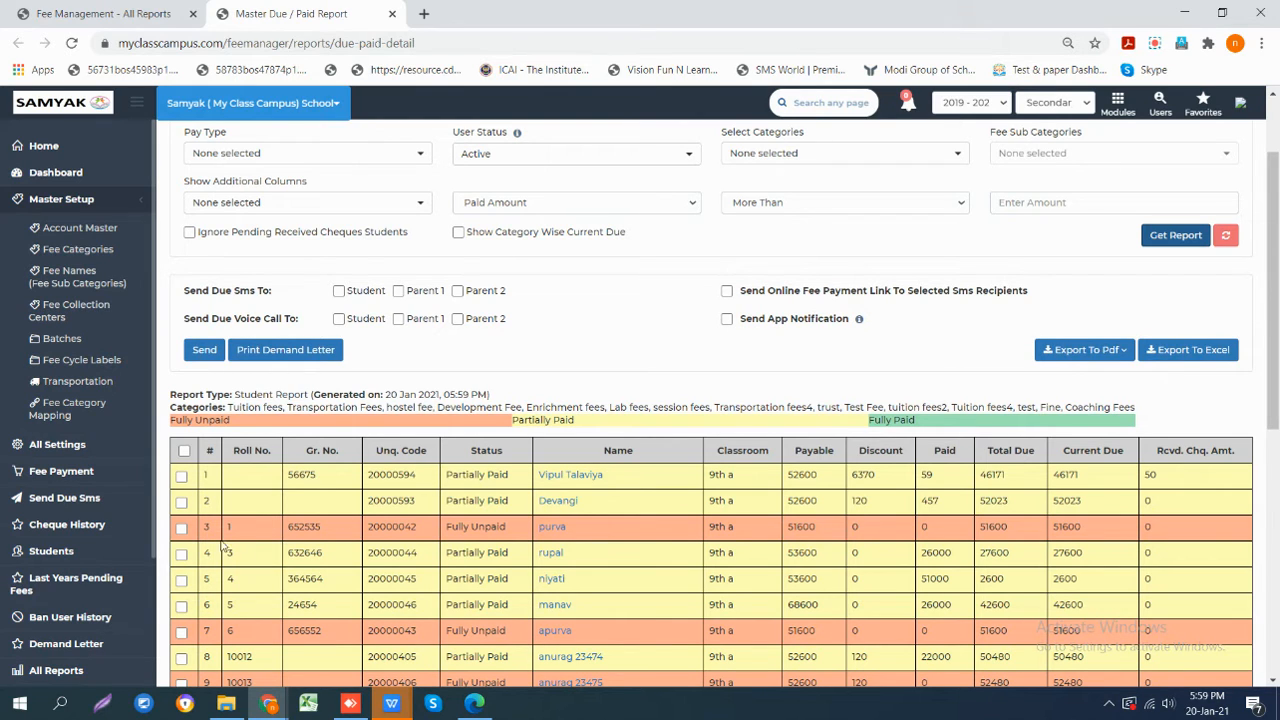
Step: Select the students in rows 3 to 6 of the report
{"action": "left_click", "coordinate": [181, 529]}
{"action": "left_click", "coordinate": [181, 556]}
{"action": "left_click", "coordinate": [182, 581]}
{"action": "left_click", "coordinate": [181, 607]}
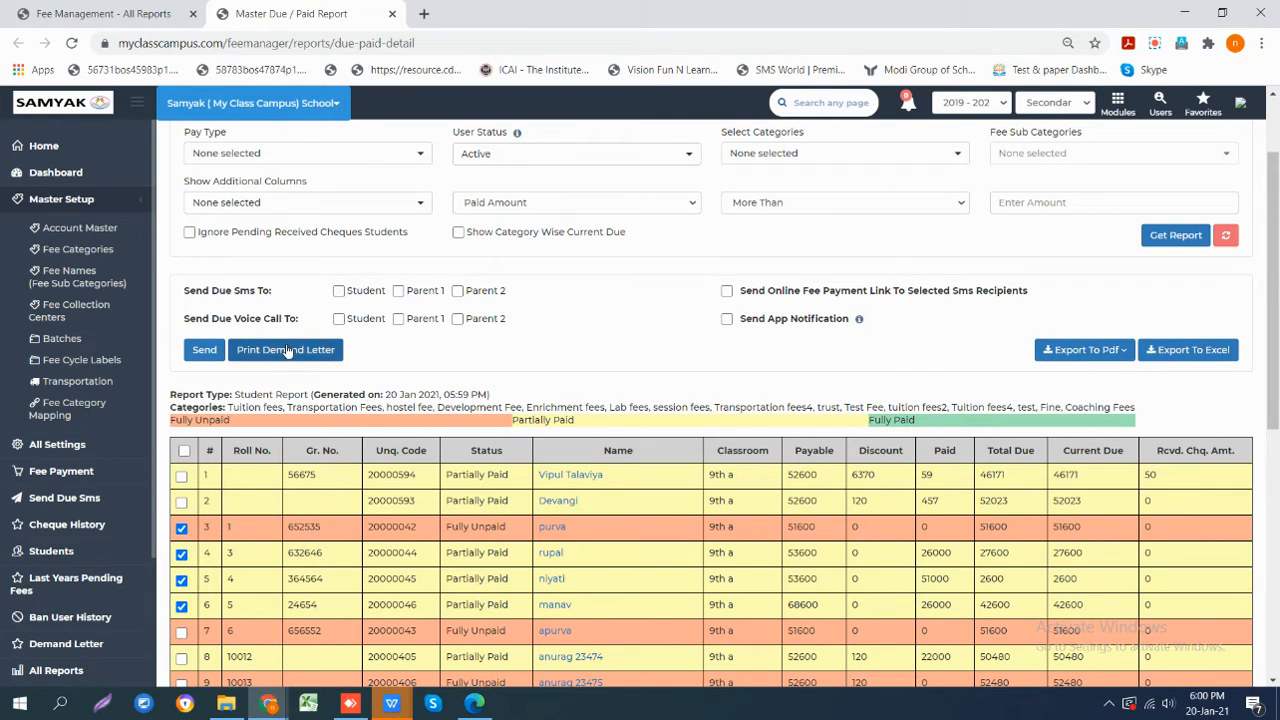
{"action": "left_click", "coordinate": [339, 291]}
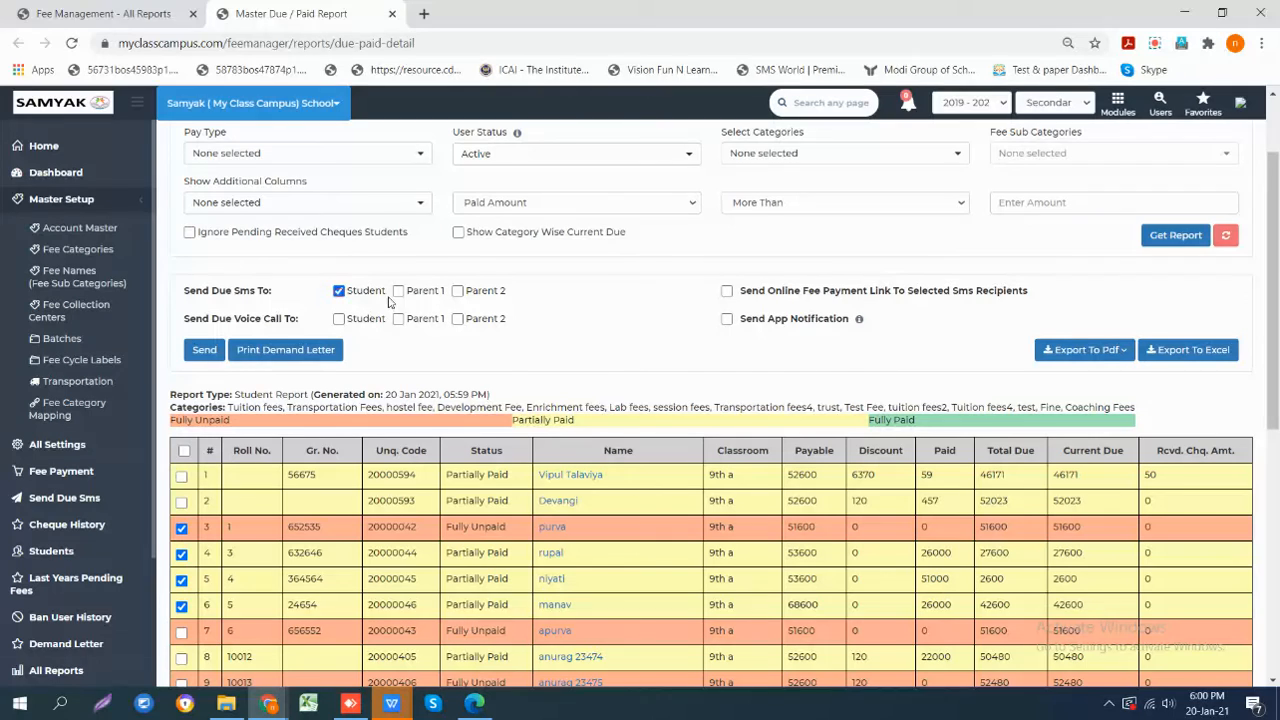
{"action": "left_click", "coordinate": [398, 291]}
{"action": "left_click", "coordinate": [399, 292]}
{"action": "left_click", "coordinate": [339, 291]}
Step: Enable the app notification and online fee payment link options, and open the demand letters for the selected students
{"action": "left_click", "coordinate": [727, 318]}
{"action": "left_click", "coordinate": [727, 291]}
{"action": "left_click", "coordinate": [280, 355]}
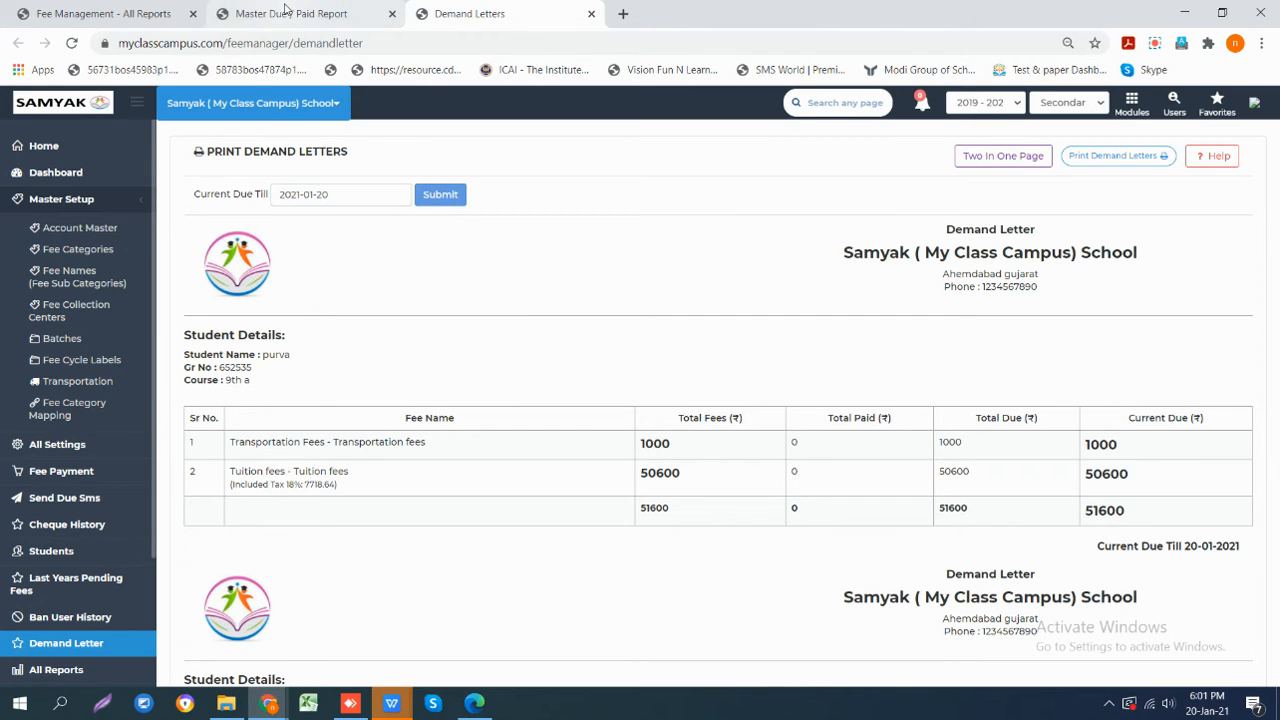
Step: Return to the Master Due / Paid Report and review the totals row below the student list
{"action": "left_click", "coordinate": [286, 10]}
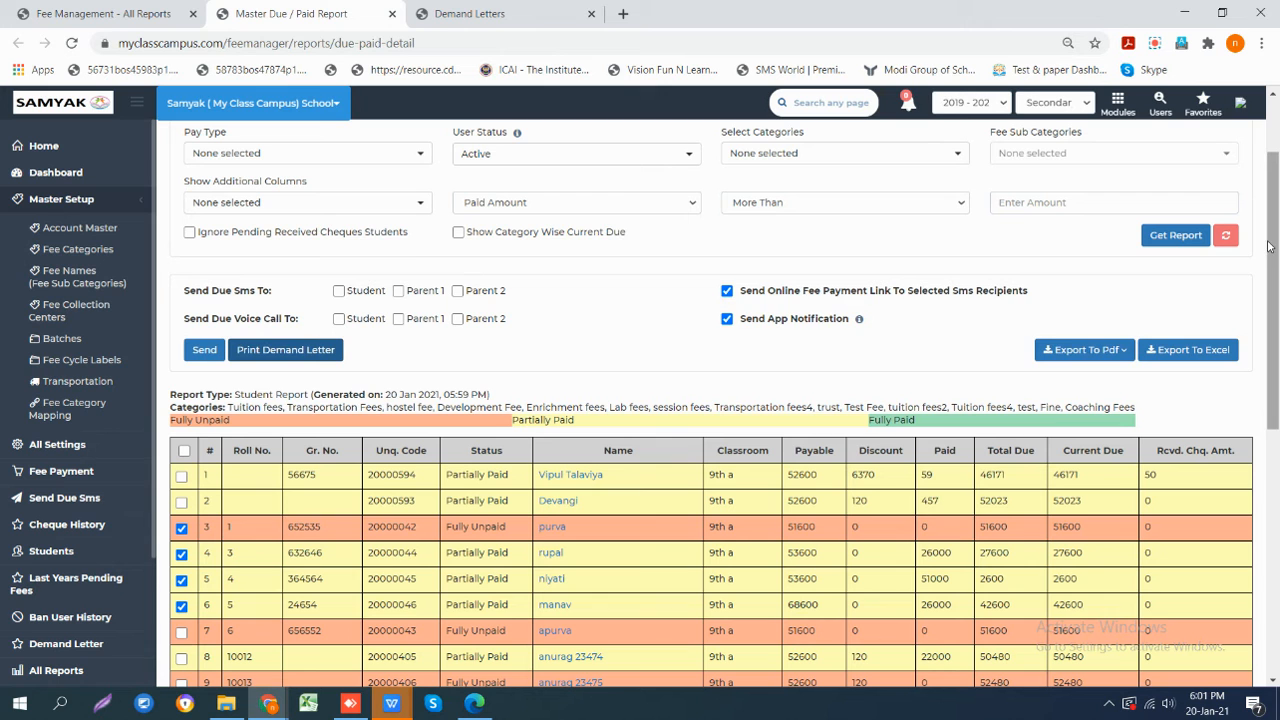
{"action": "left_click_drag", "start_coordinate": [1271, 252], "coordinate": [1276, 480]}
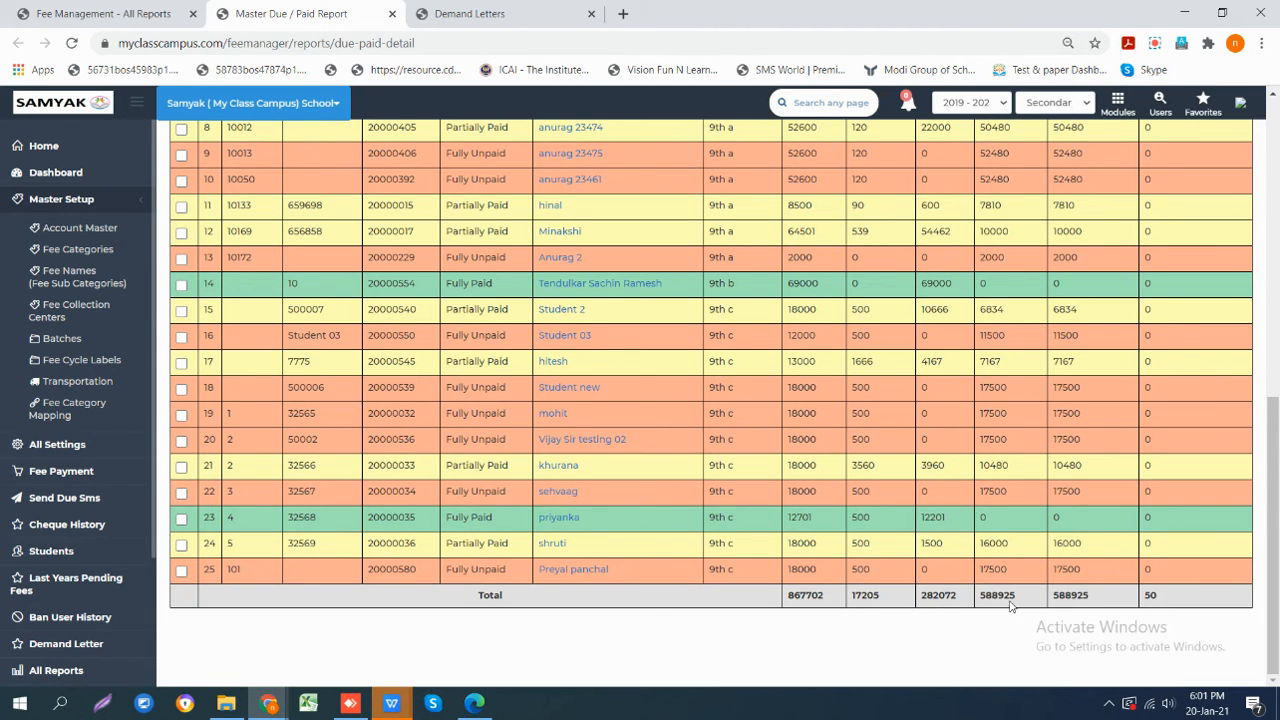
{"action": "left_click_drag", "start_coordinate": [1276, 585], "coordinate": [1277, 283]}
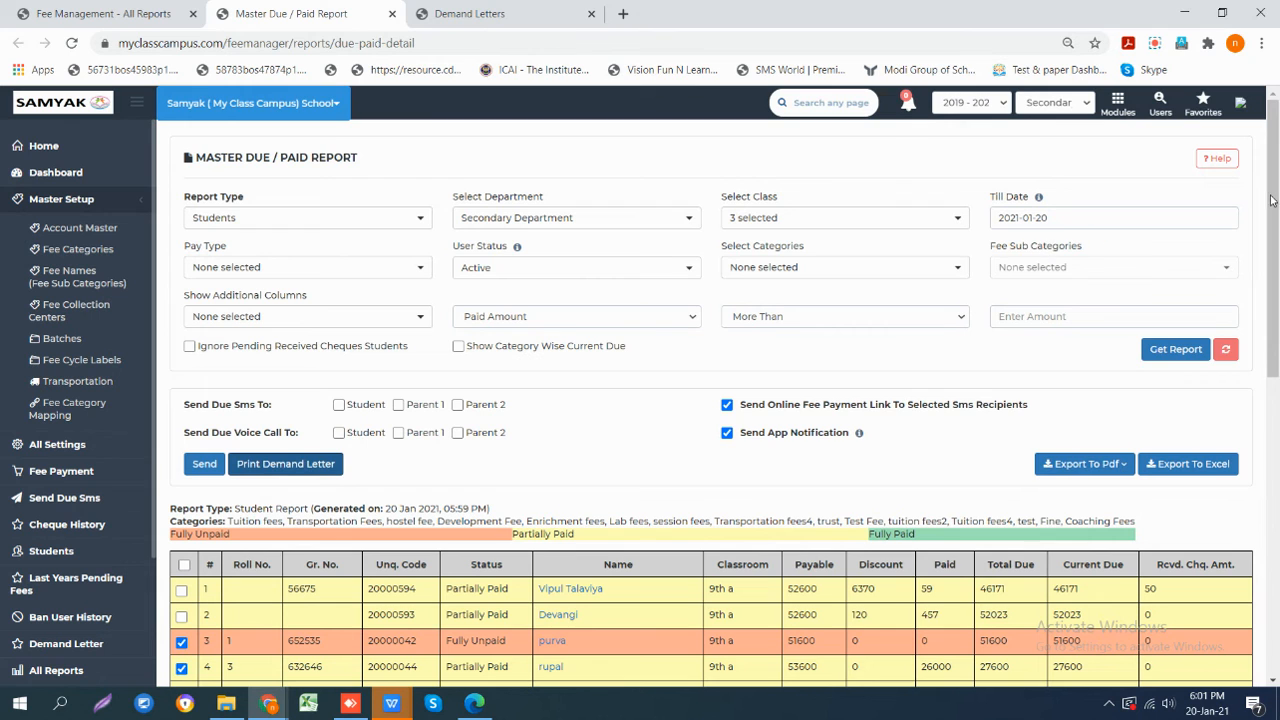
Step: View the profile of the student in row 6 and return to the filters of the Master Due / Paid Report
{"action": "scroll", "coordinate": [1276, 215], "scroll_direction": "down", "scroll_amount": 2}
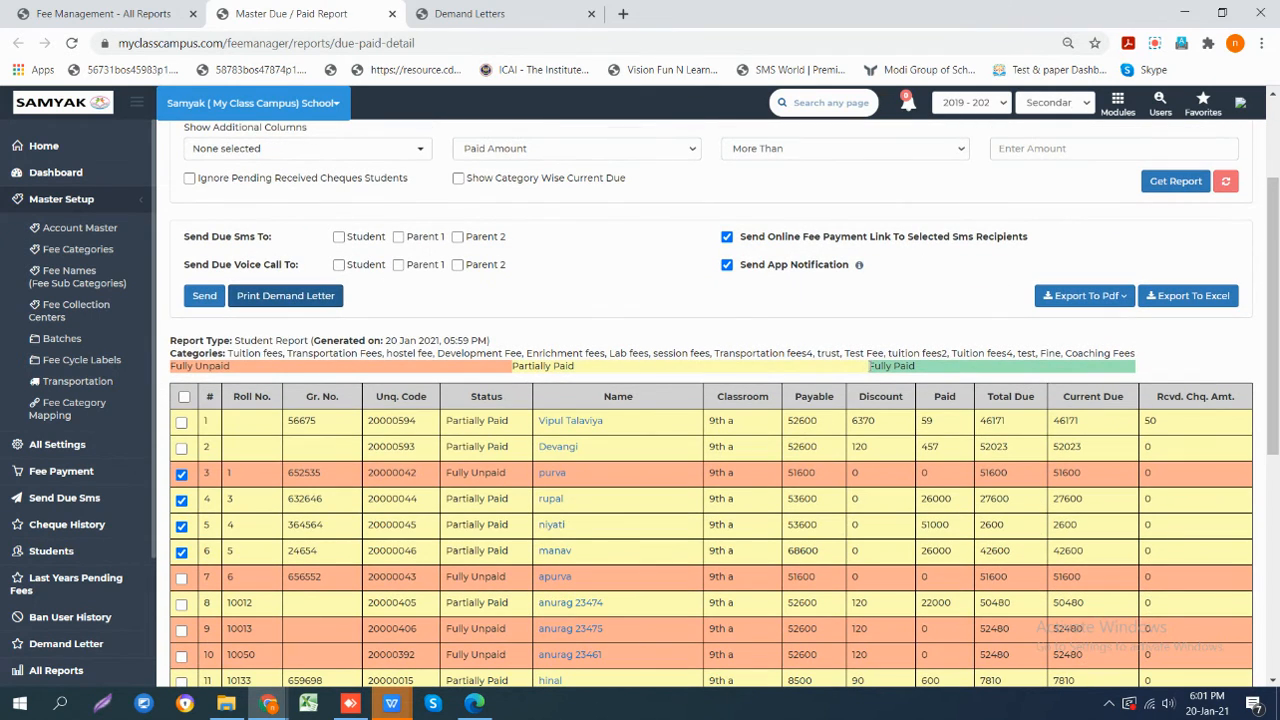
{"action": "left_click", "coordinate": [553, 552]}
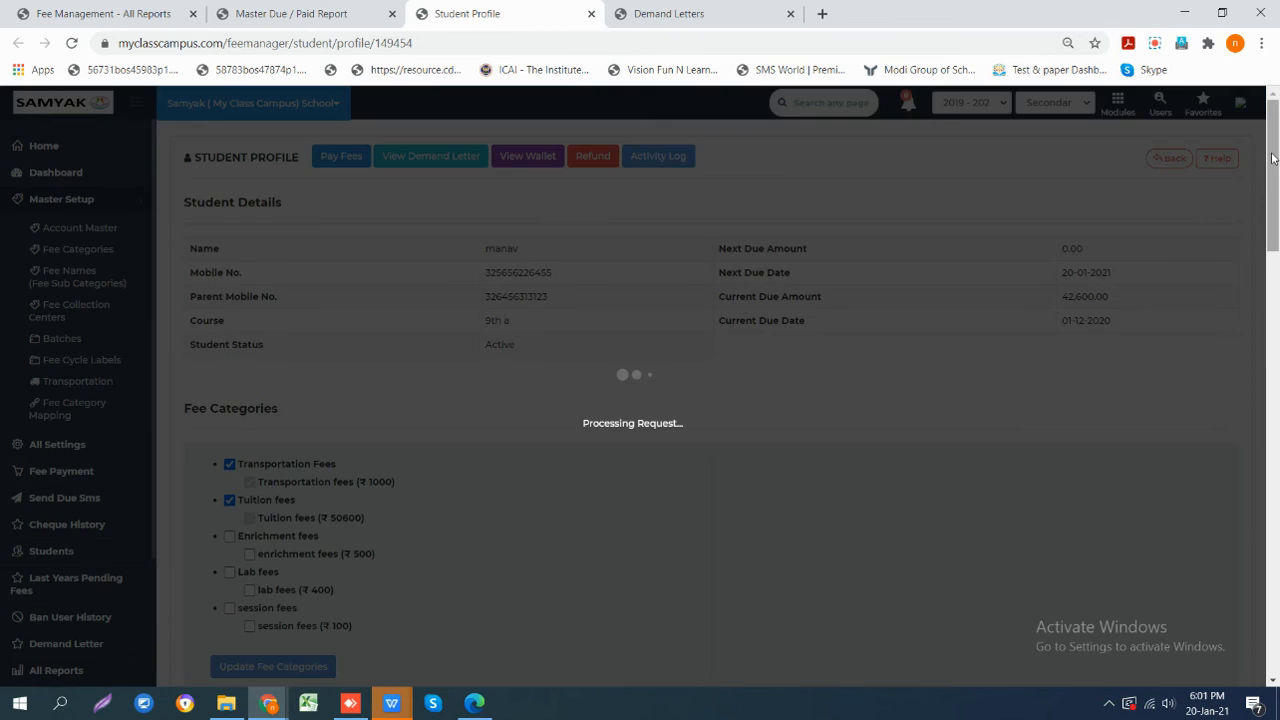
{"action": "left_click_drag", "start_coordinate": [1275, 160], "coordinate": [1273, 127]}
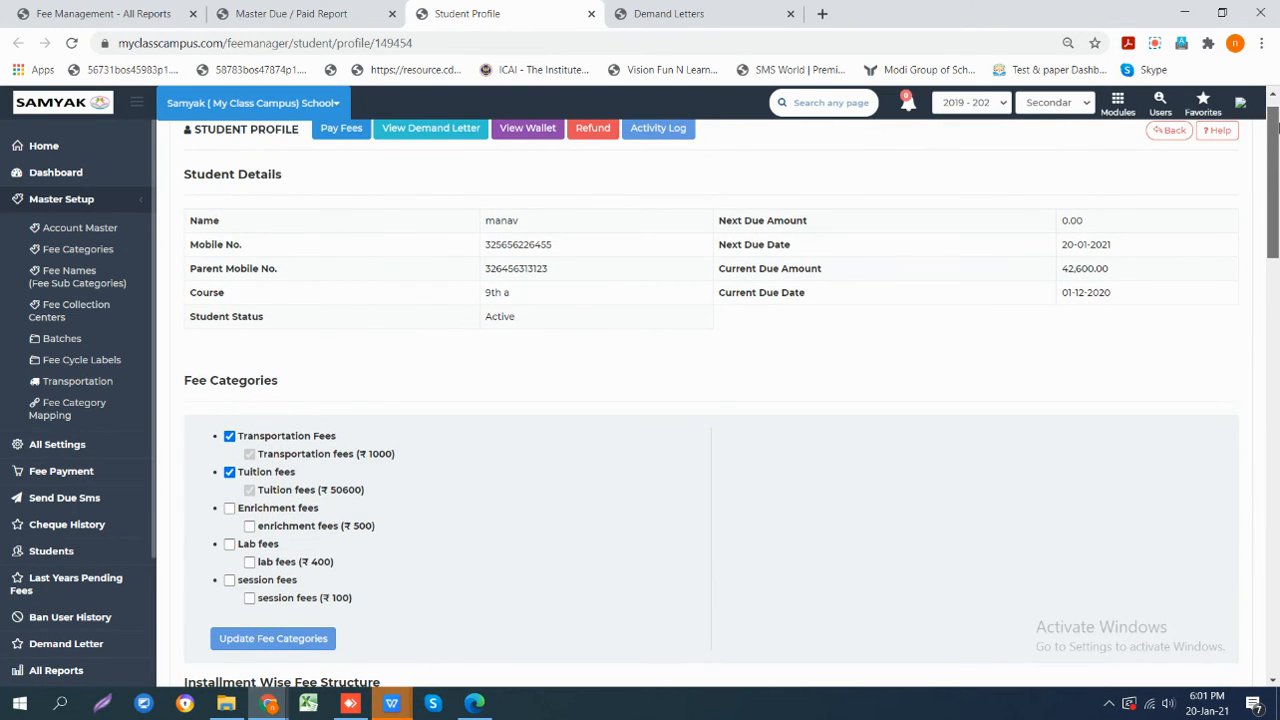
{"action": "left_click", "coordinate": [340, 20]}
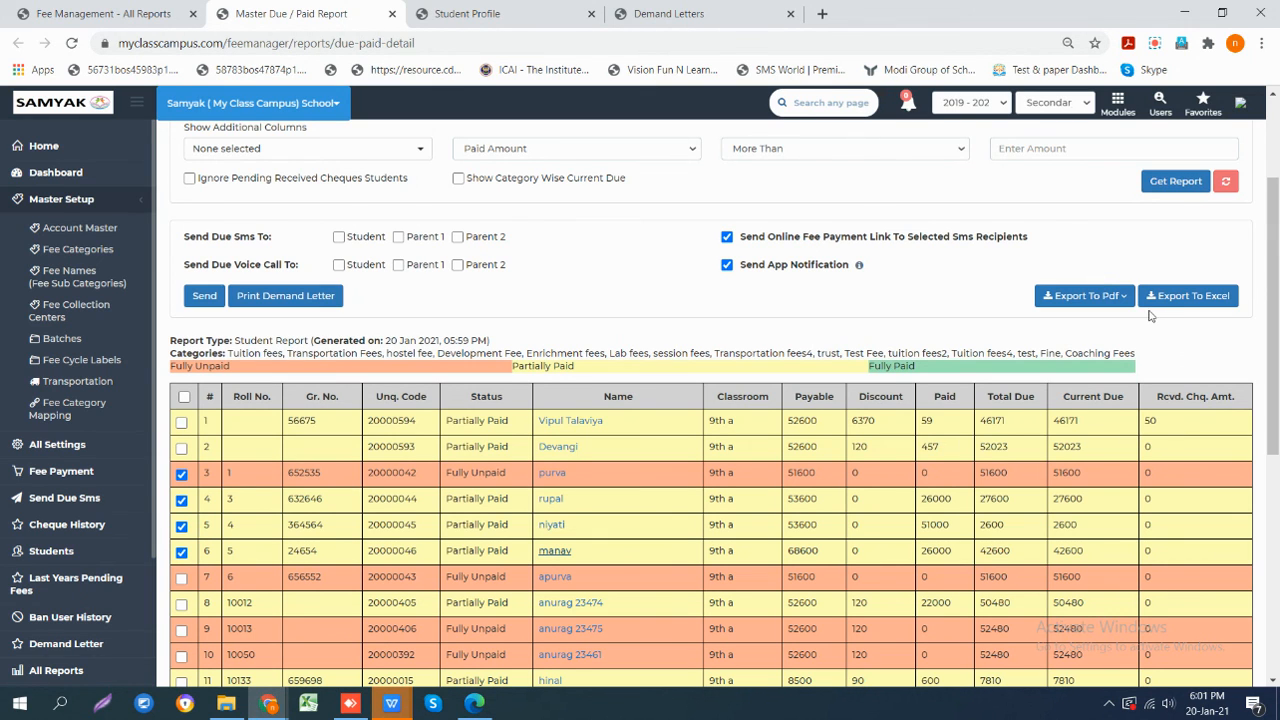
{"action": "left_click_drag", "start_coordinate": [1268, 309], "coordinate": [1276, 190]}
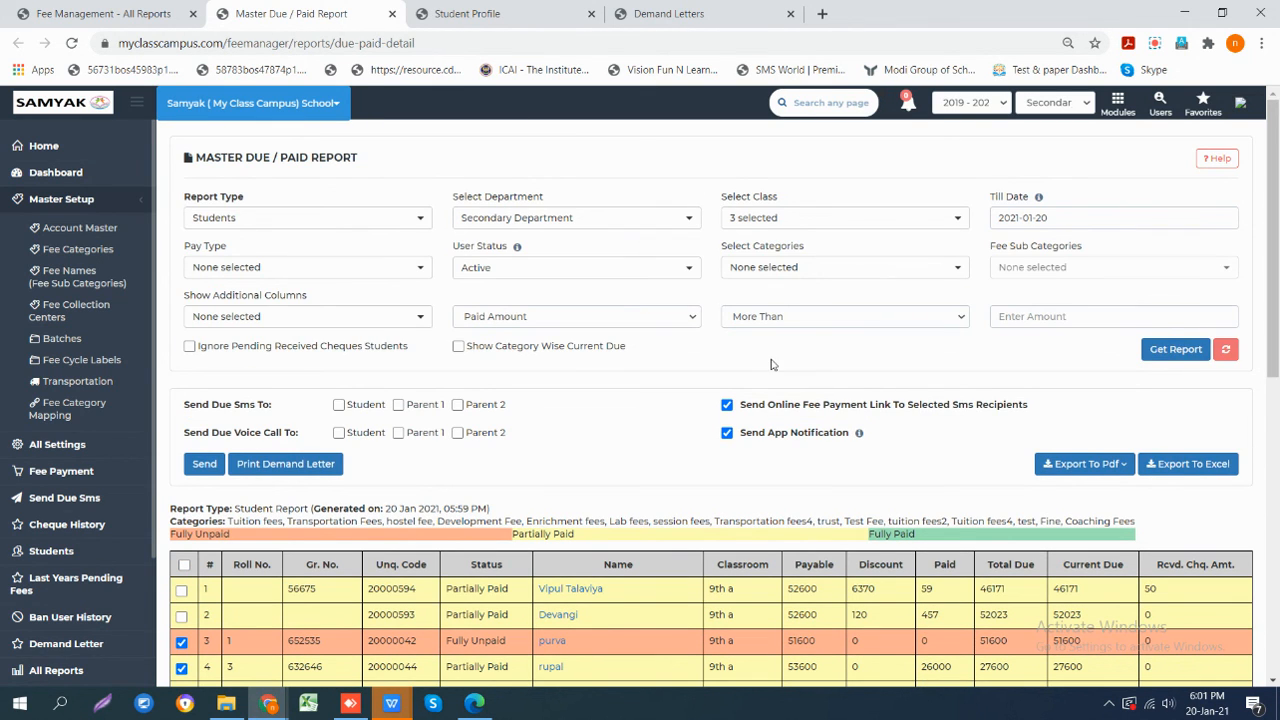